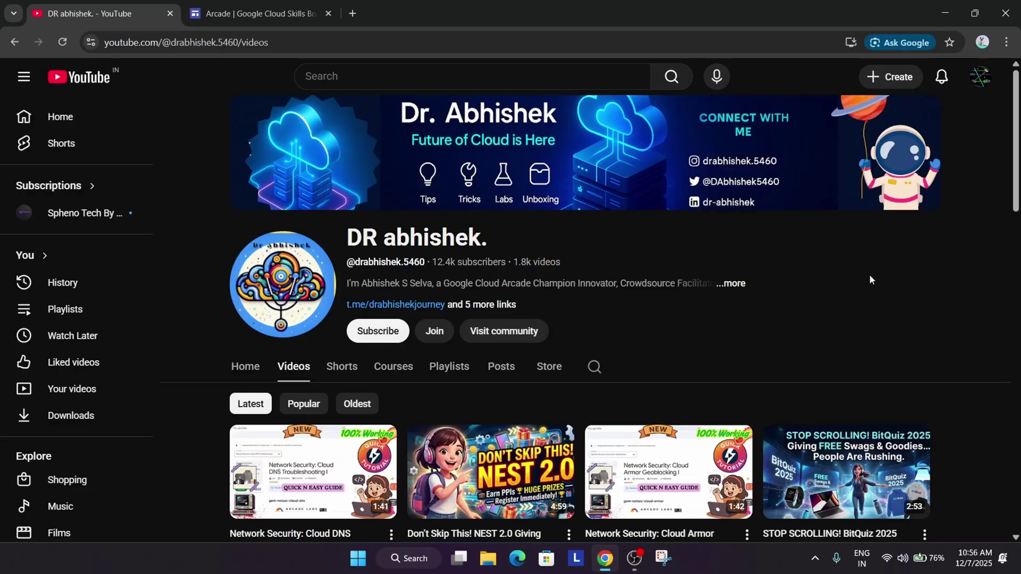
Bring up the Arcade page and review its five prize tiers, Novice (25 points) through Legend (95).
click(196, 13)
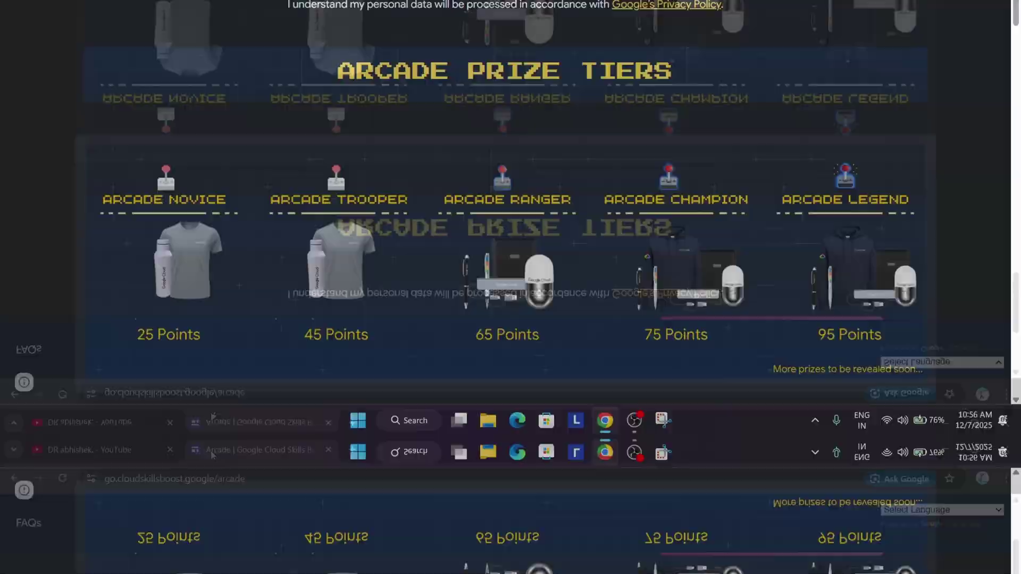
scroll(142, 233, up, 3)
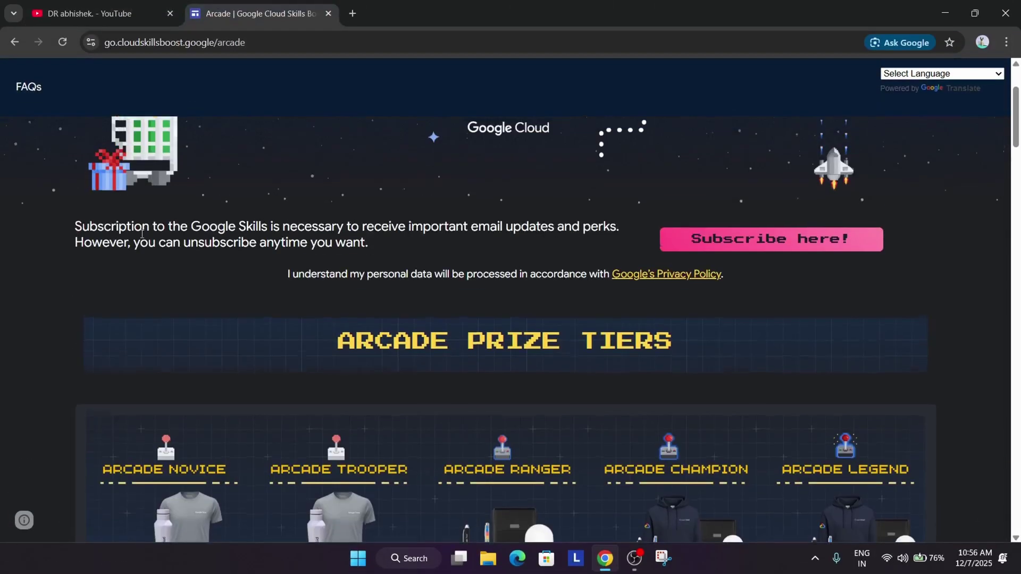
scroll(141, 233, up, 2)
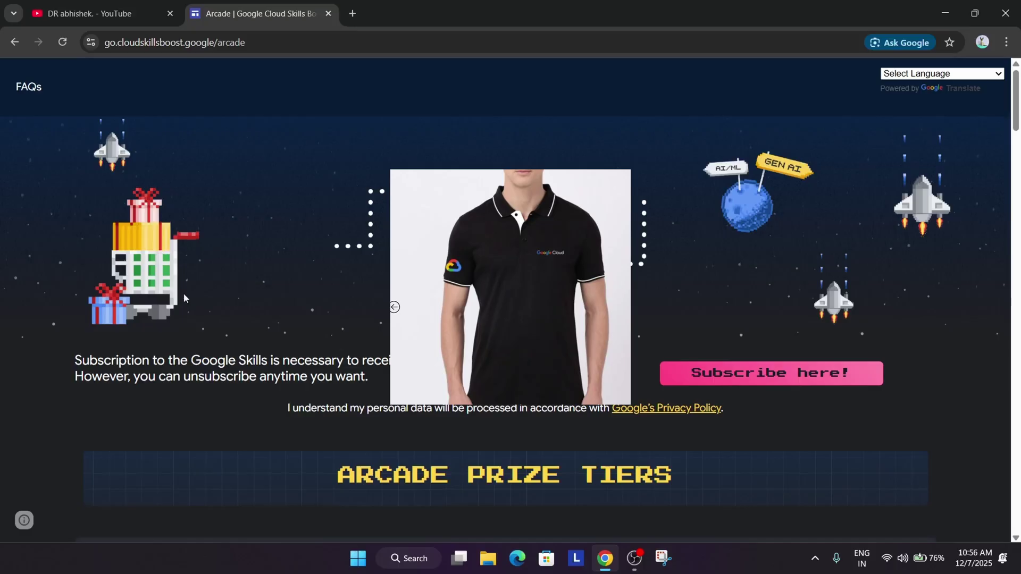
scroll(184, 293, down, 5)
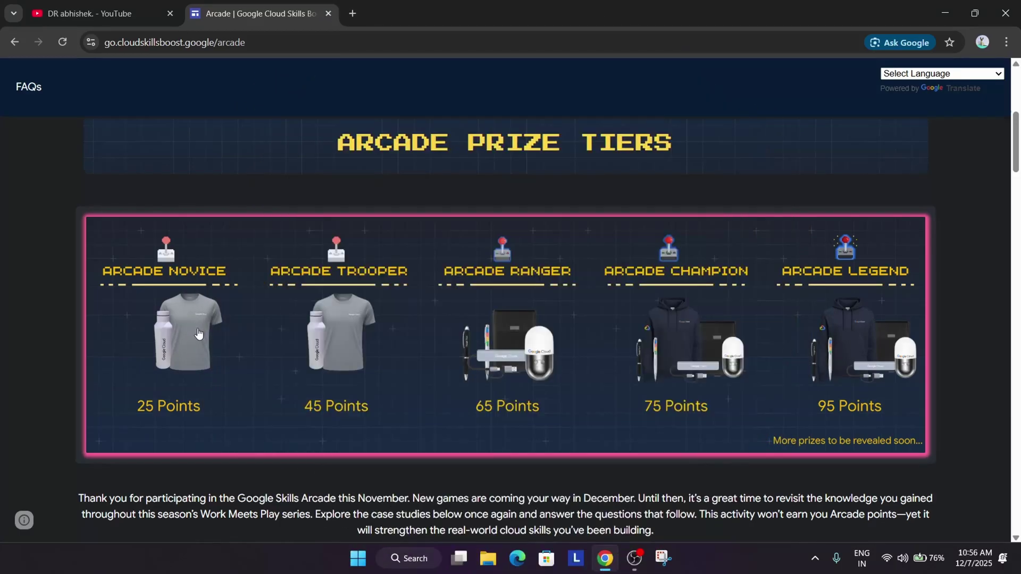
scroll(729, 228, down, 2)
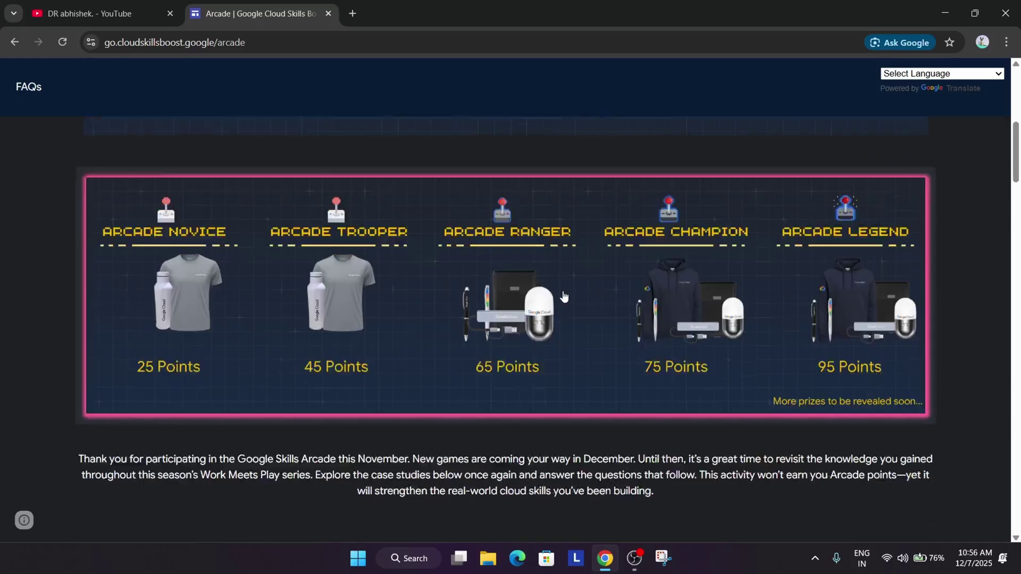
scroll(556, 278, down, 5)
scroll(556, 279, down, 3)
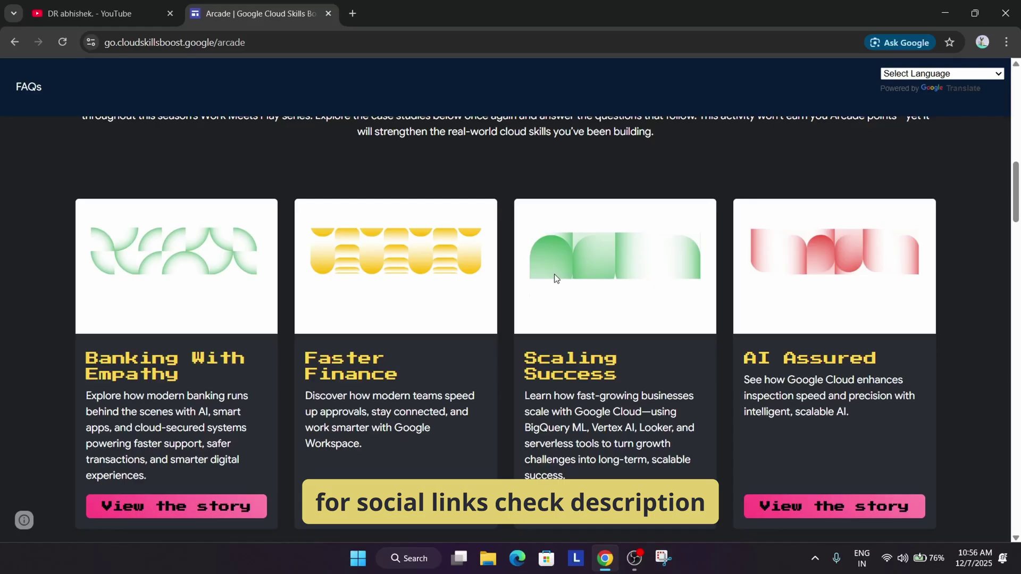
scroll(554, 272, up, 5)
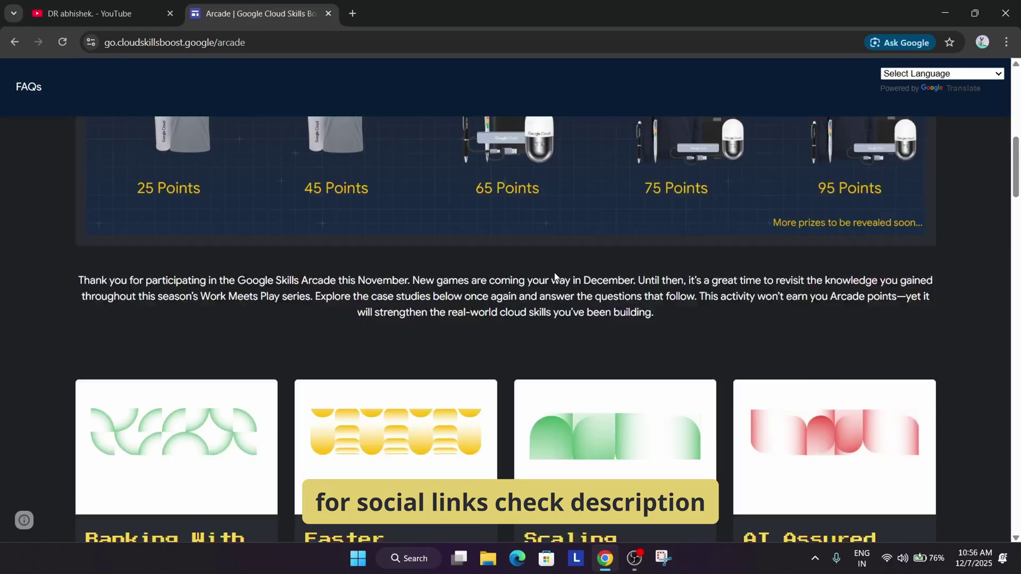
scroll(555, 272, up, 5)
scroll(554, 271, up, 5)
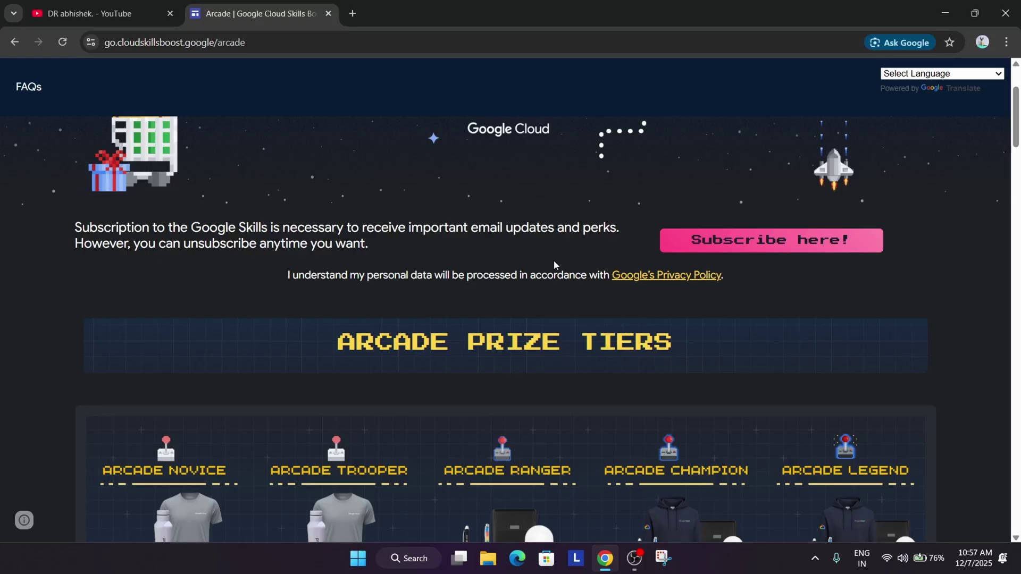
scroll(554, 260, down, 3)
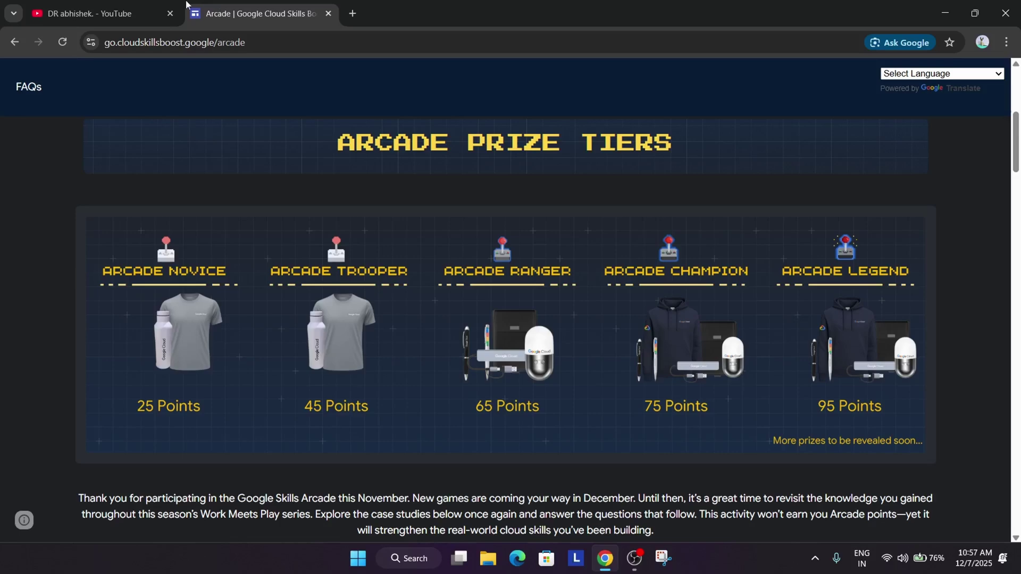
Check the Google Cloud Arcade Complete Course playlist, then return to DR abhishek's Videos list.
click(90, 13)
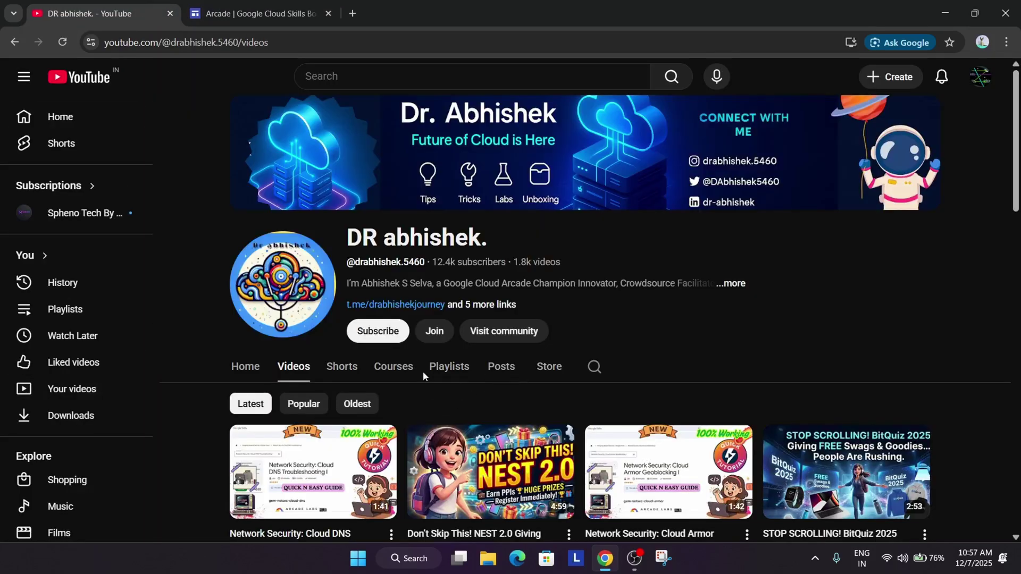
click(394, 367)
scroll(373, 392, down, 3)
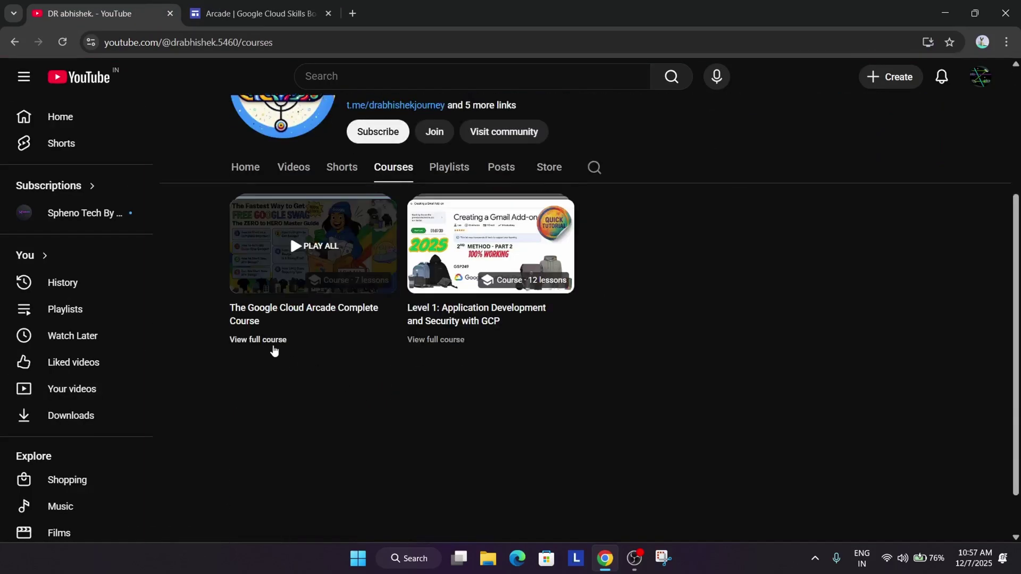
click(274, 349)
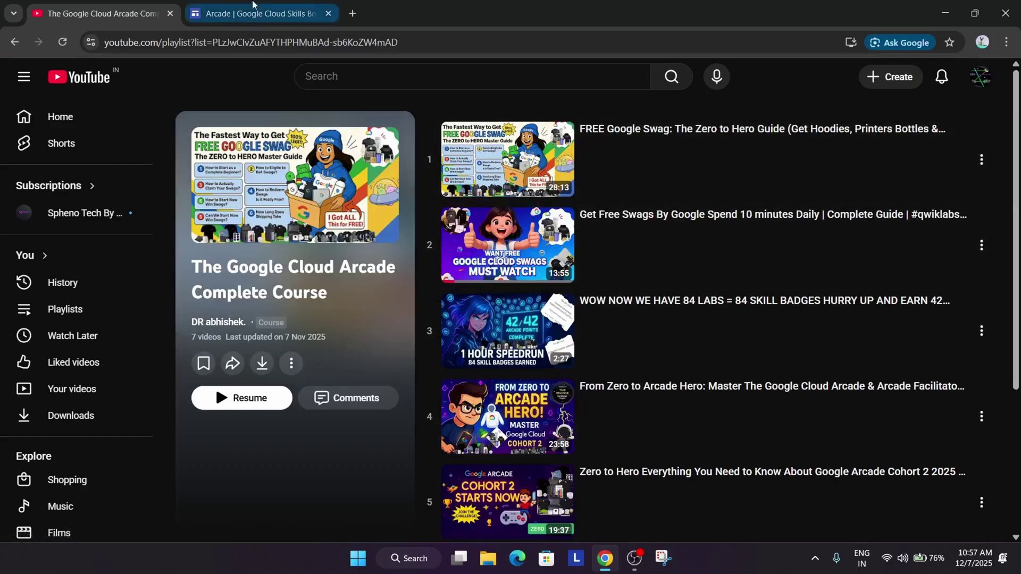
click(15, 42)
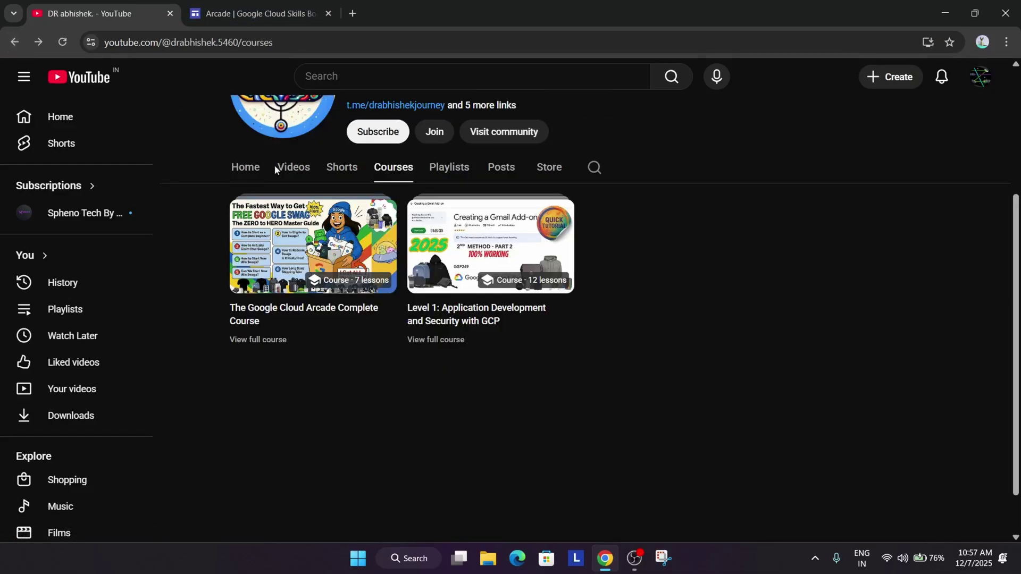
click(292, 167)
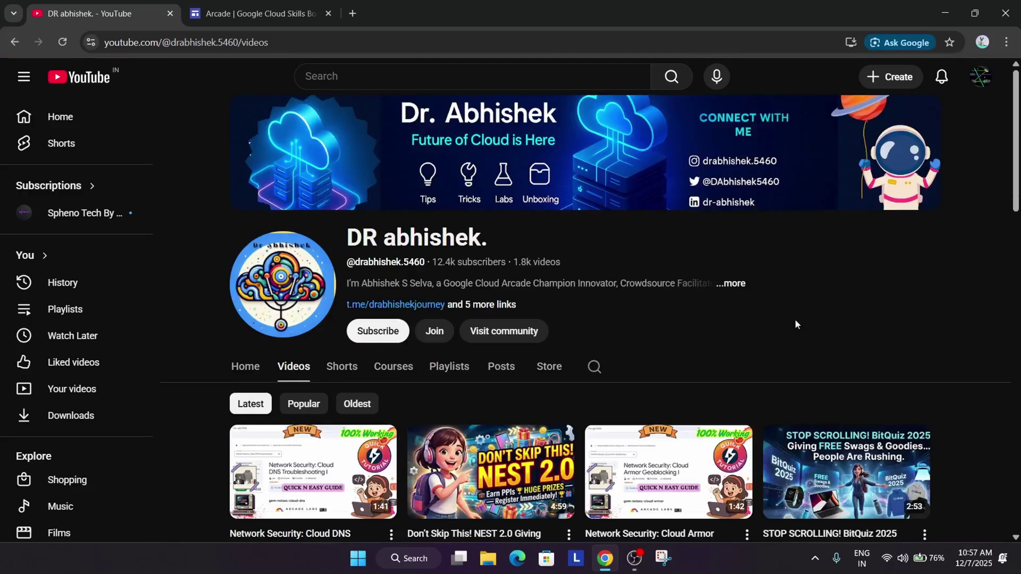
scroll(796, 324, down, 2)
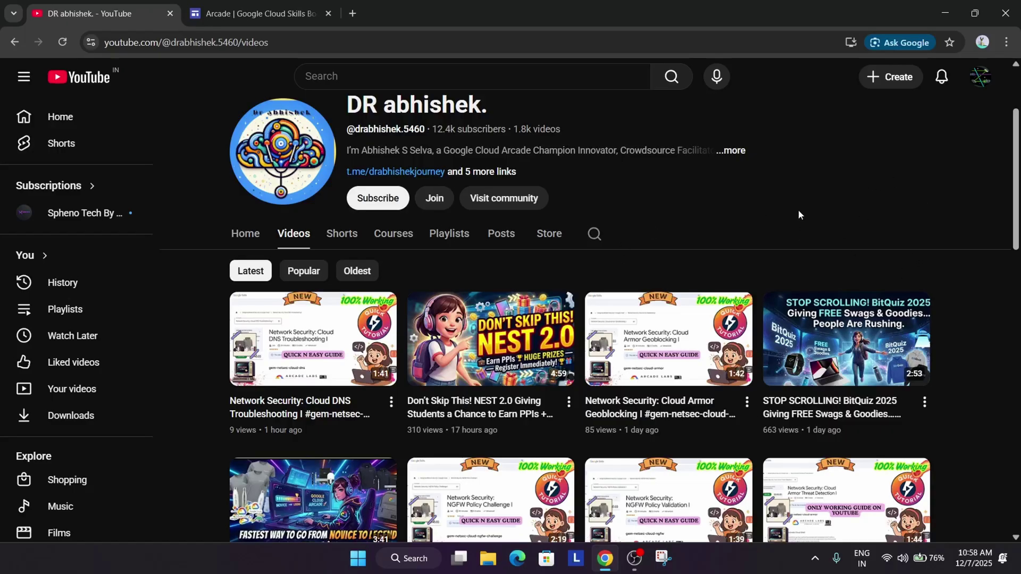
scroll(798, 210, down, 3)
scroll(799, 209, down, 3)
scroll(795, 206, down, 2)
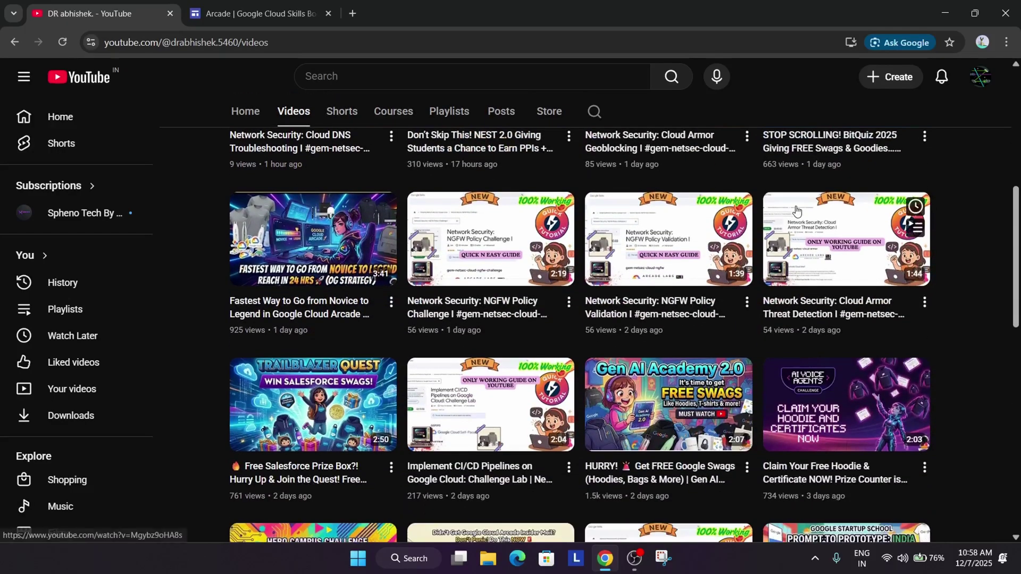
scroll(796, 209, down, 2)
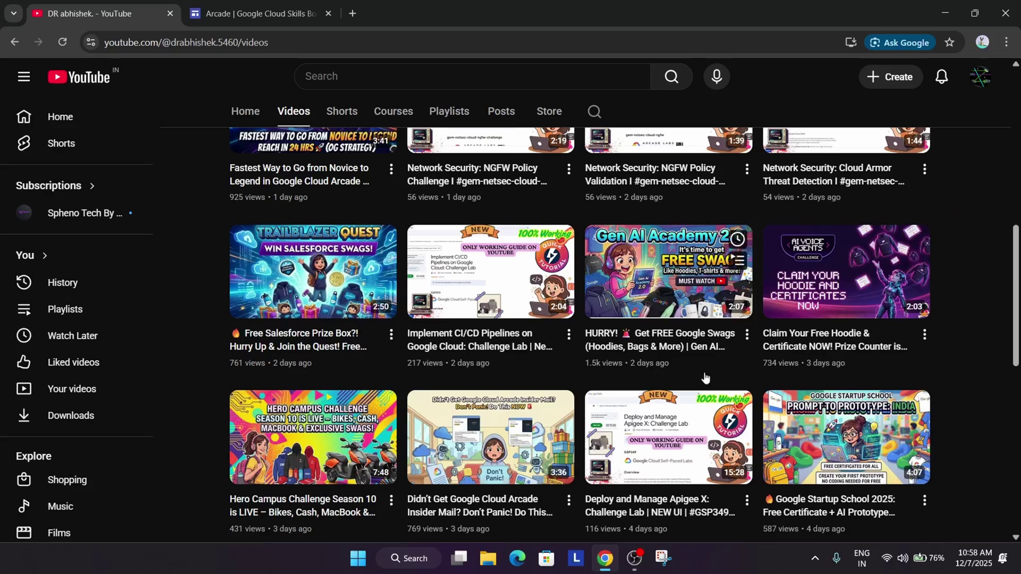
scroll(313, 396, down, 1)
scroll(313, 396, down, 1)
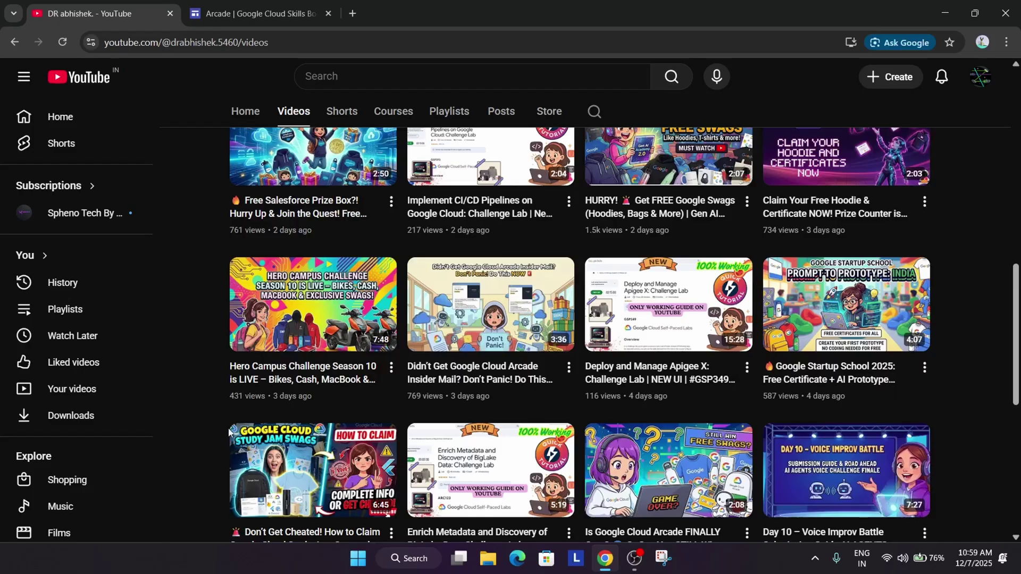
scroll(639, 319, up, 5)
scroll(799, 279, up, 3)
scroll(866, 257, up, 3)
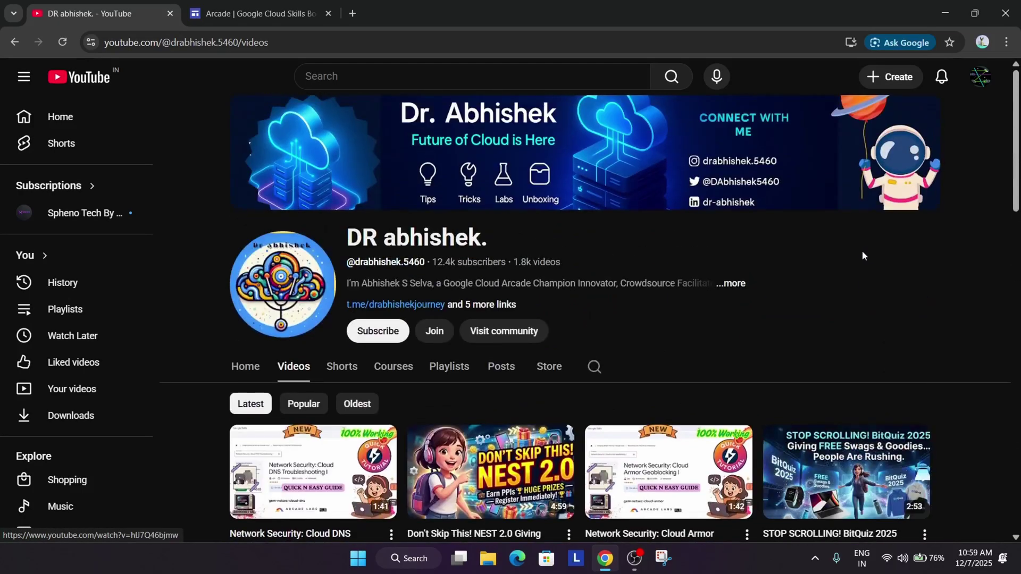